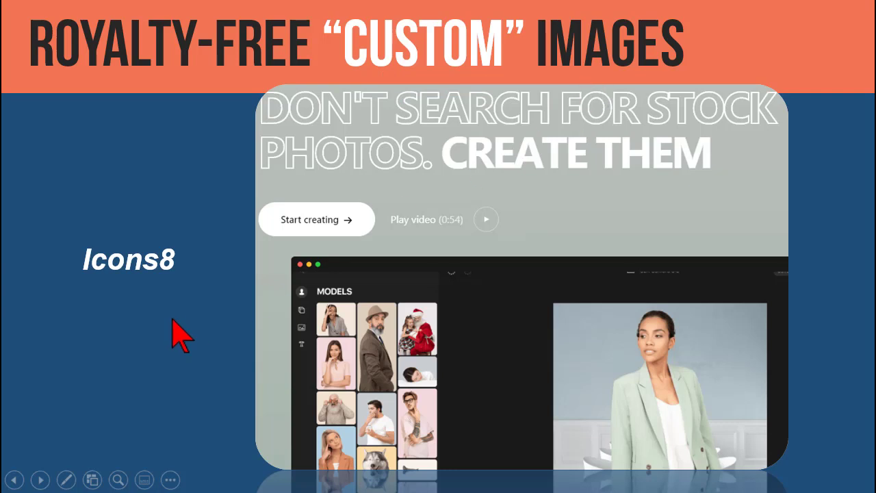
- End the slide show and switch to the Icons8 Photo Creator page in the browser
key(Escape)
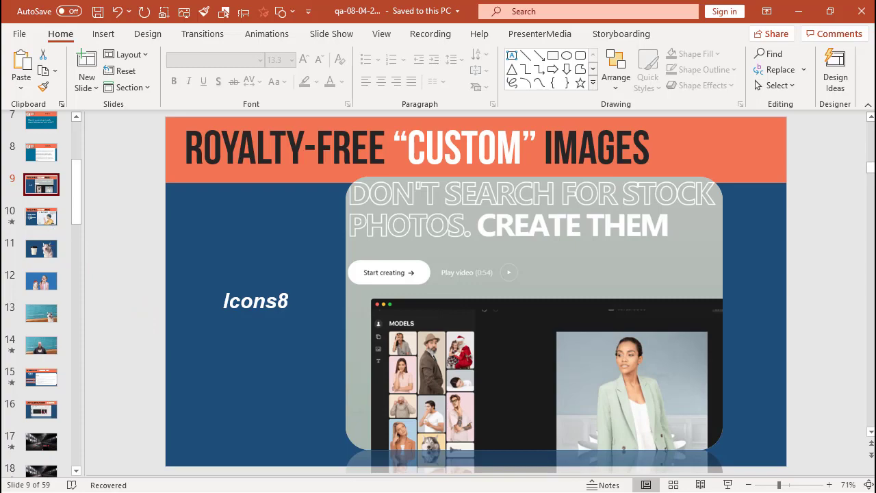
key(alt+Tab)
click(260, 16)
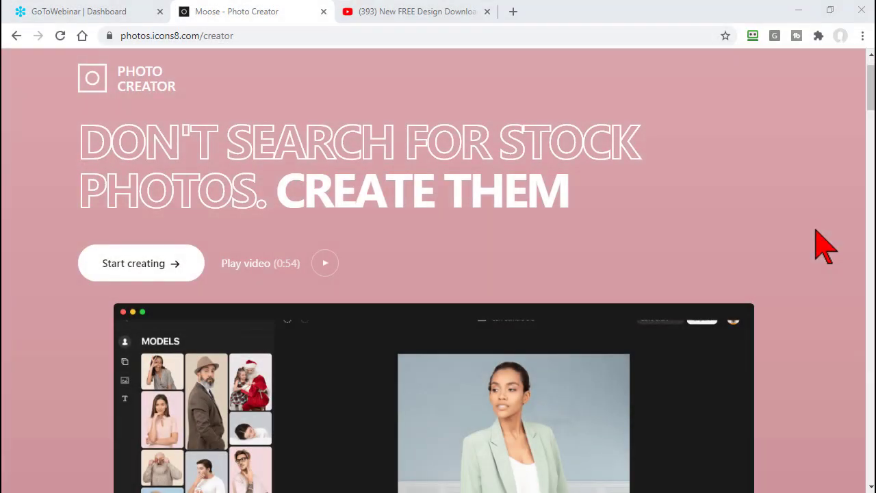
- In the landing page's sample photo, try the laughing couple and choose the long-haired woman in pink as the model
scroll(826, 217, down, 3)
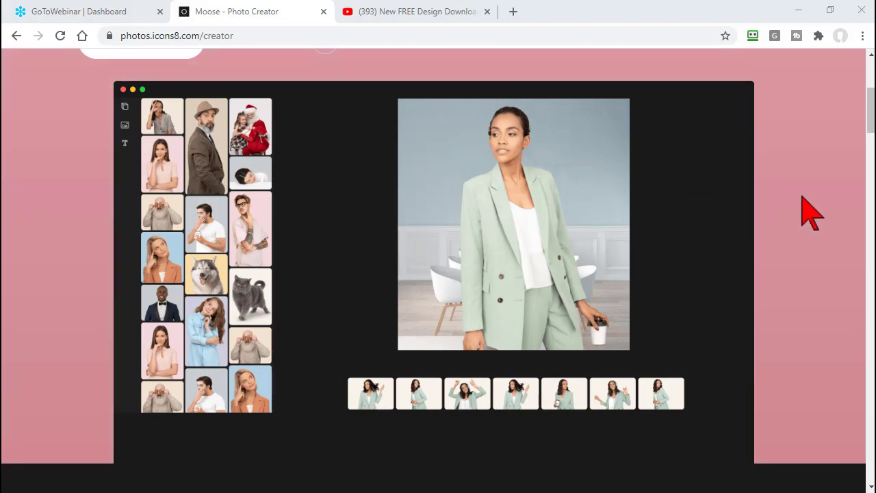
scroll(804, 197, down, 6)
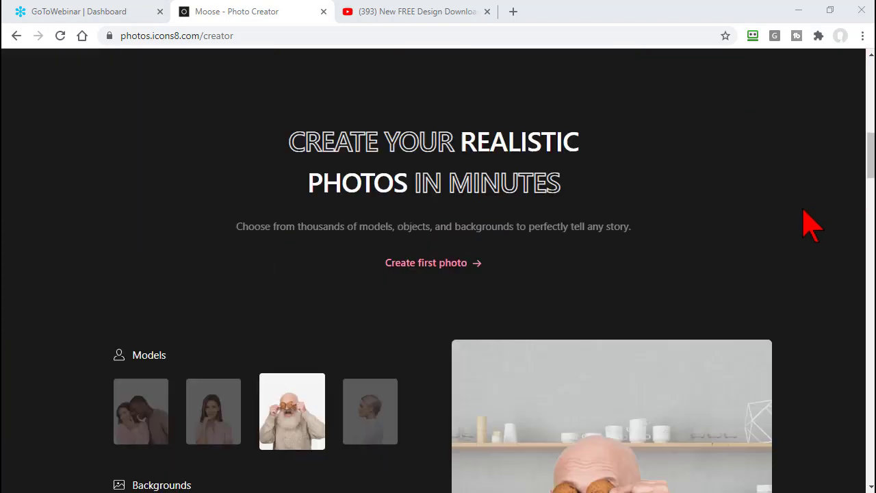
scroll(811, 226, down, 1)
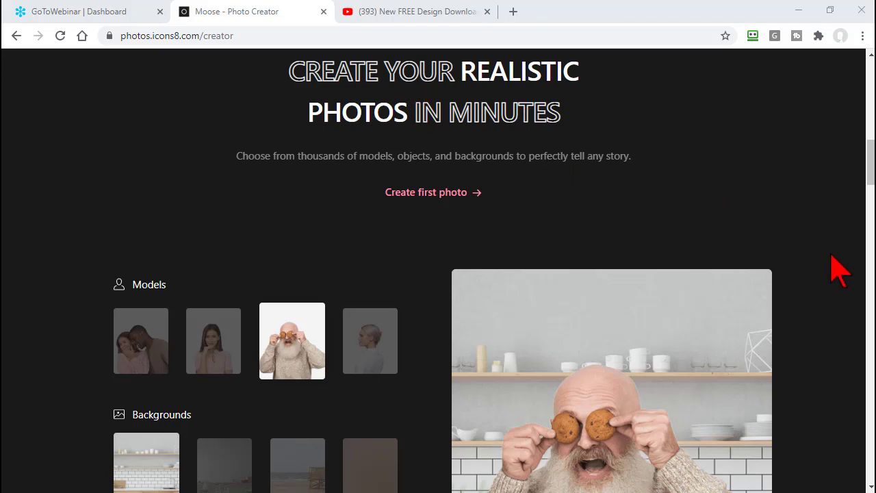
scroll(838, 270, down, 2)
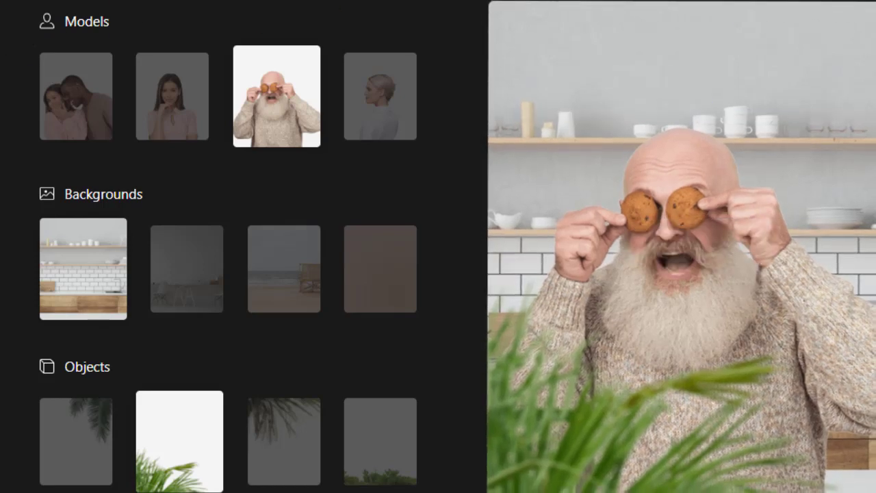
click(64, 84)
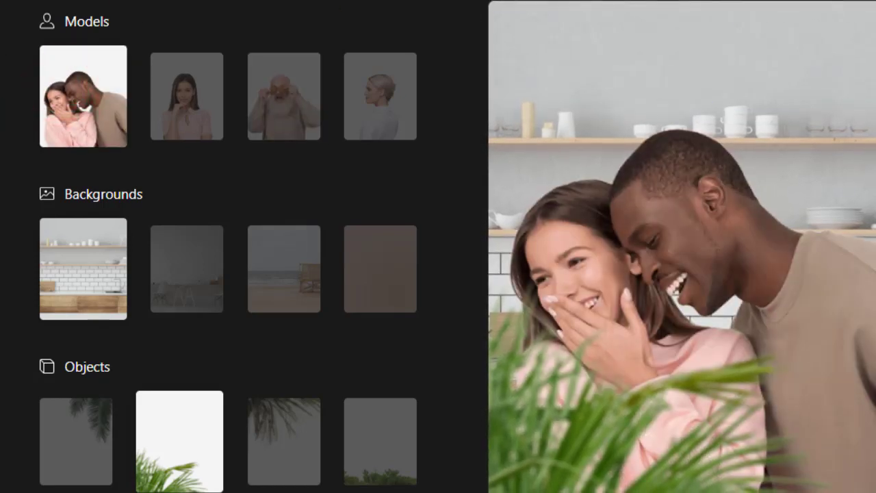
click(180, 102)
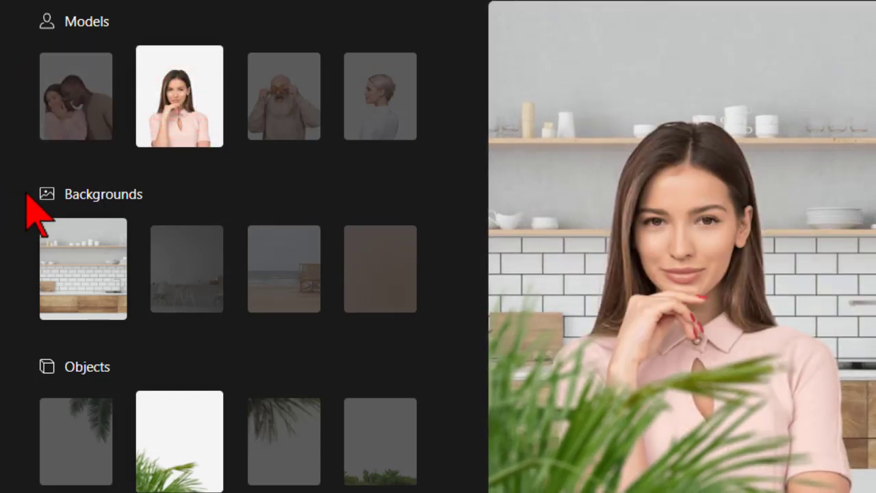
- Try the white office background, choose the beach background for the sample photo, and use the hanging palm leaves as its object
click(180, 272)
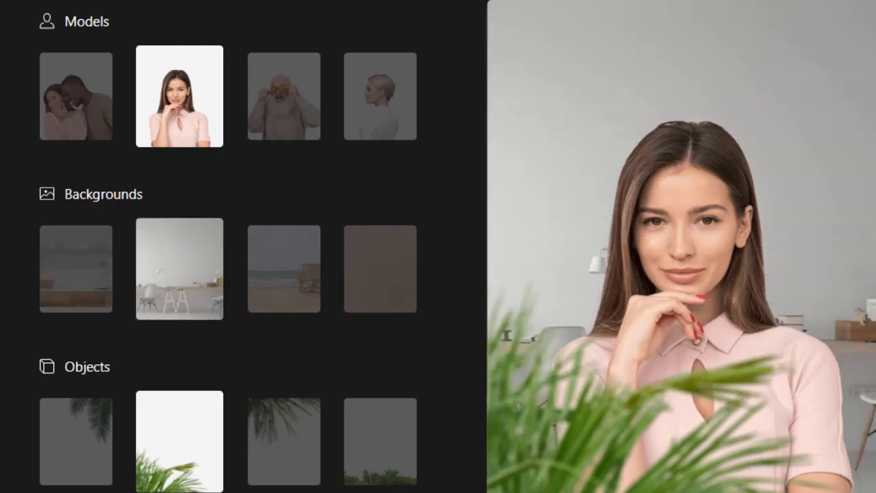
click(284, 277)
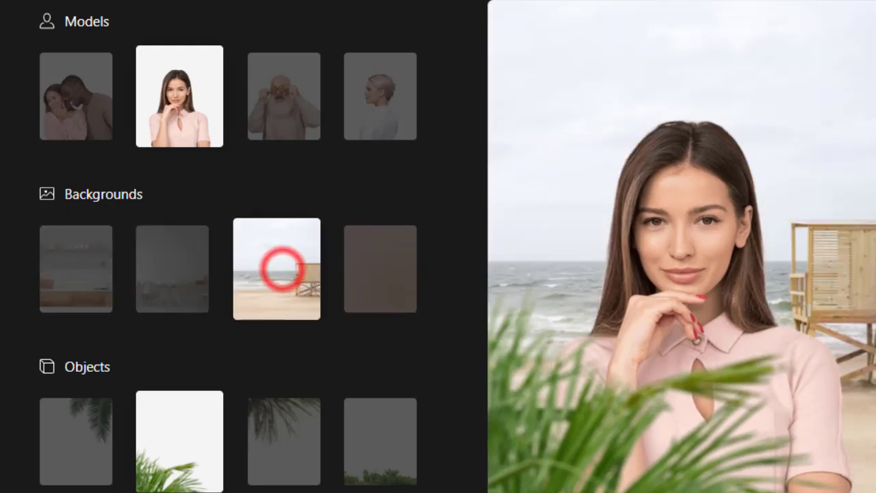
click(198, 430)
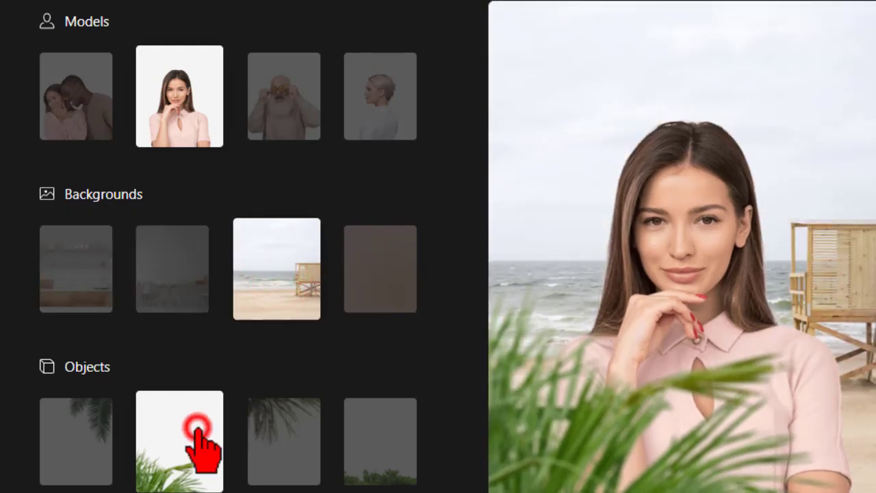
click(268, 460)
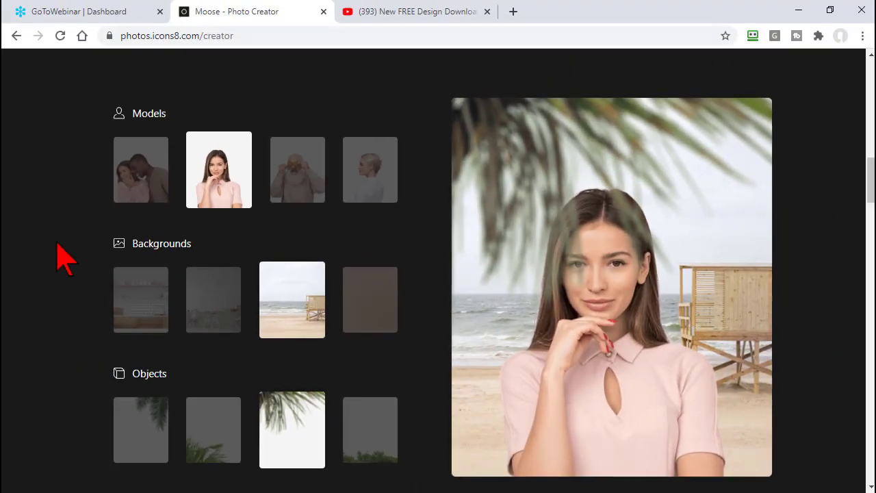
- Start the photo editor from the end of the landing page and create a new blank photo from the templates view
scroll(56, 245, down, 3)
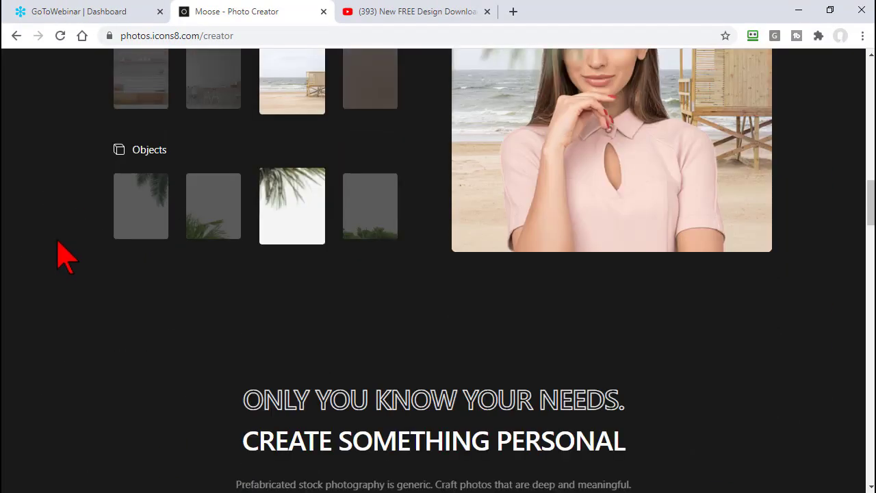
scroll(67, 256, down, 3)
scroll(70, 232, down, 2)
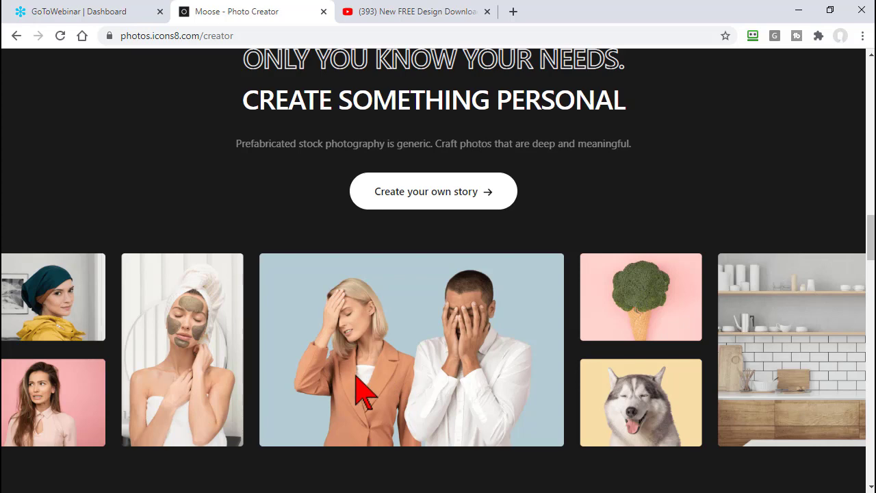
scroll(128, 166, down, 10)
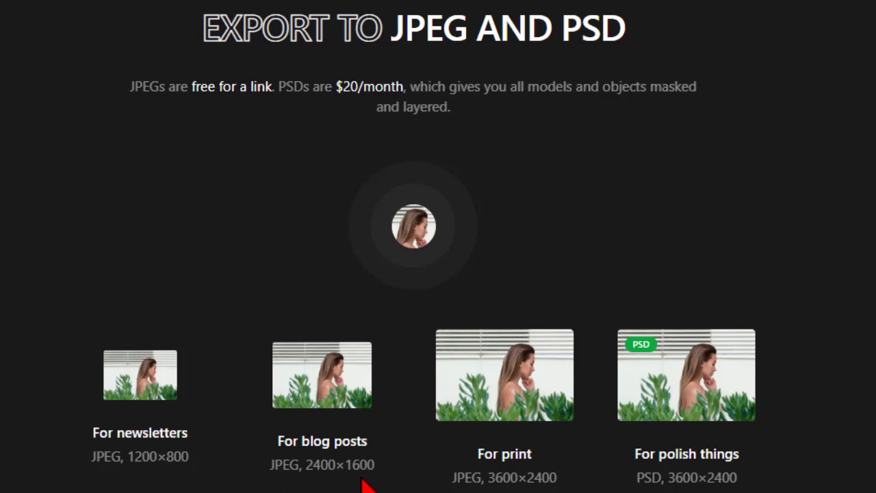
scroll(362, 482, down, 2)
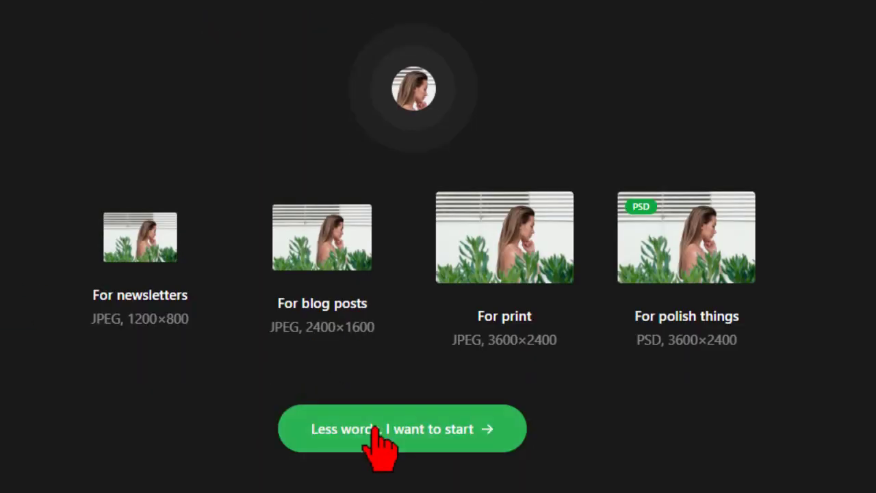
click(374, 431)
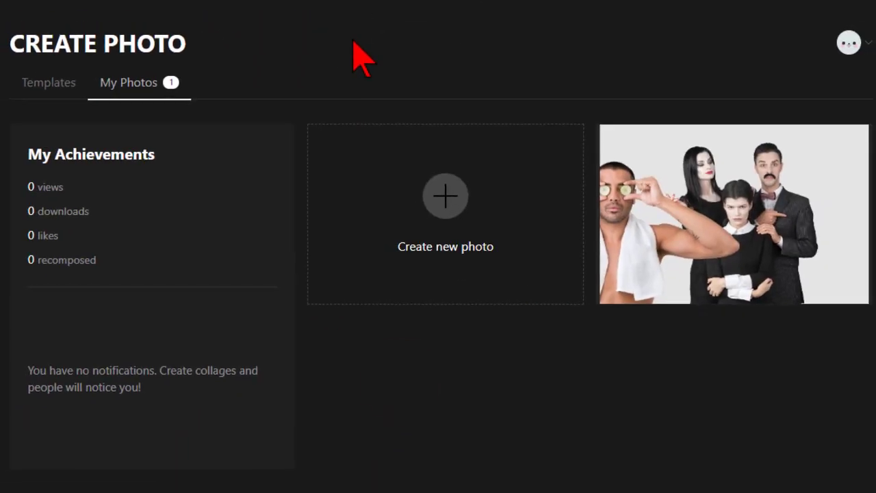
click(45, 86)
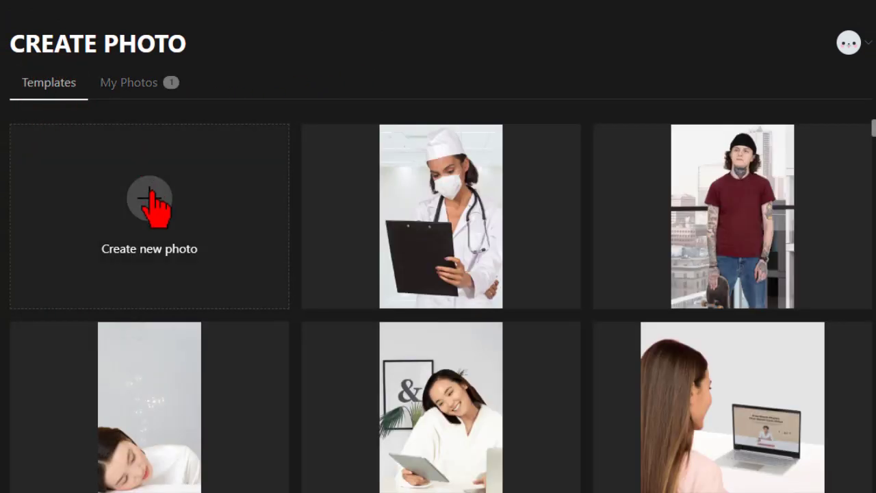
click(149, 198)
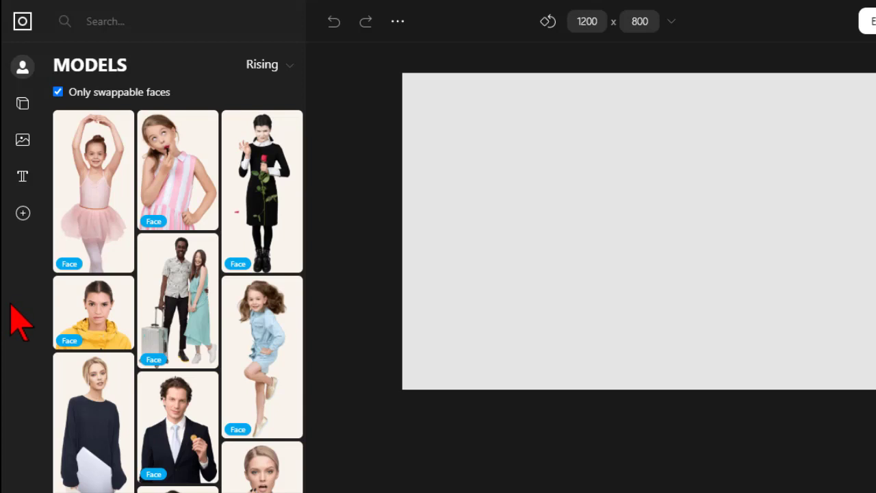
- Add the woman in the yellow raincoat to the canvas and swap her face for the one with a thin moustache
click(101, 316)
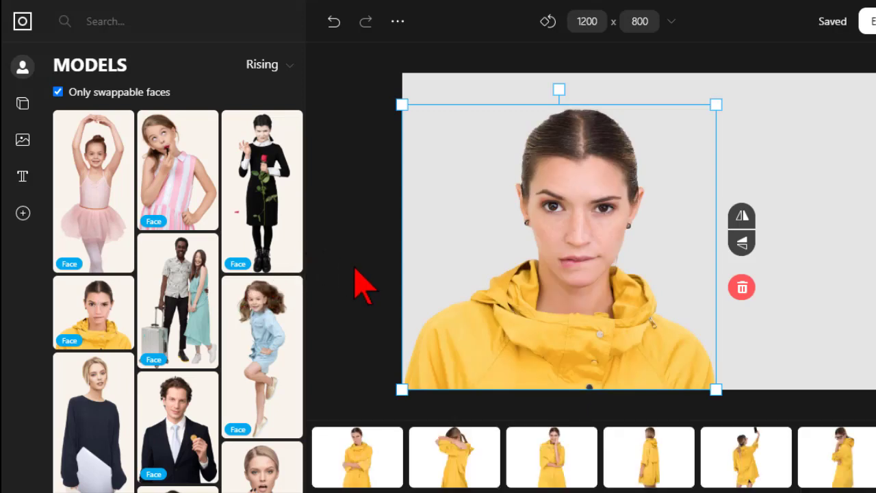
click(575, 212)
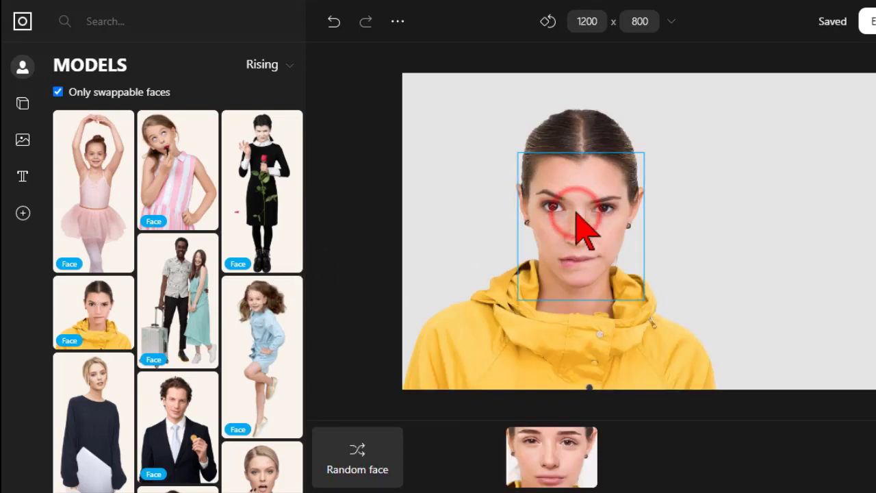
click(643, 411)
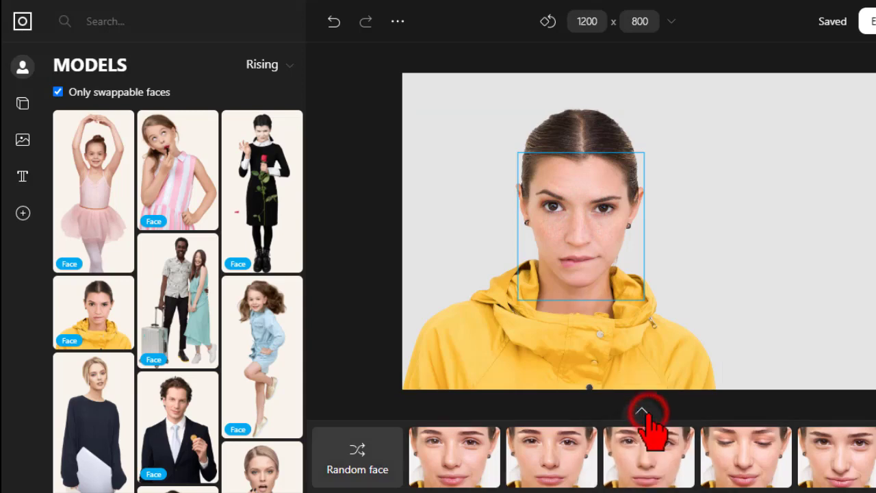
scroll(773, 345, down, 2)
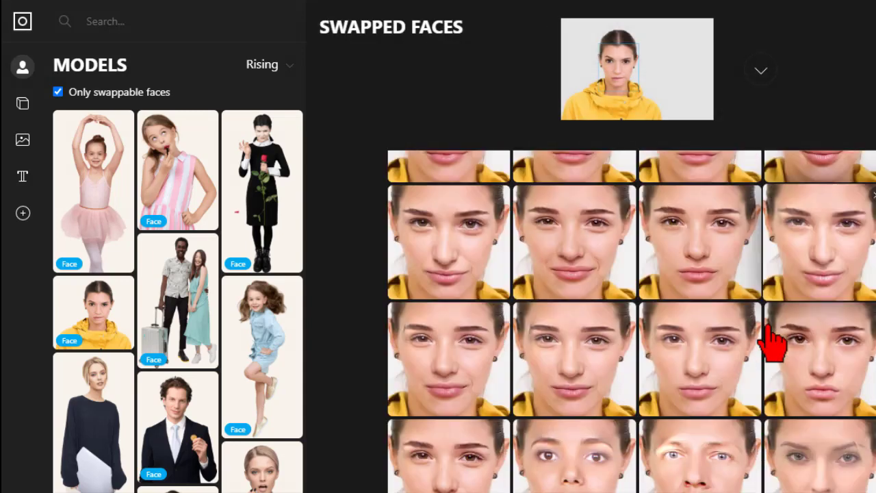
scroll(774, 346, down, 3)
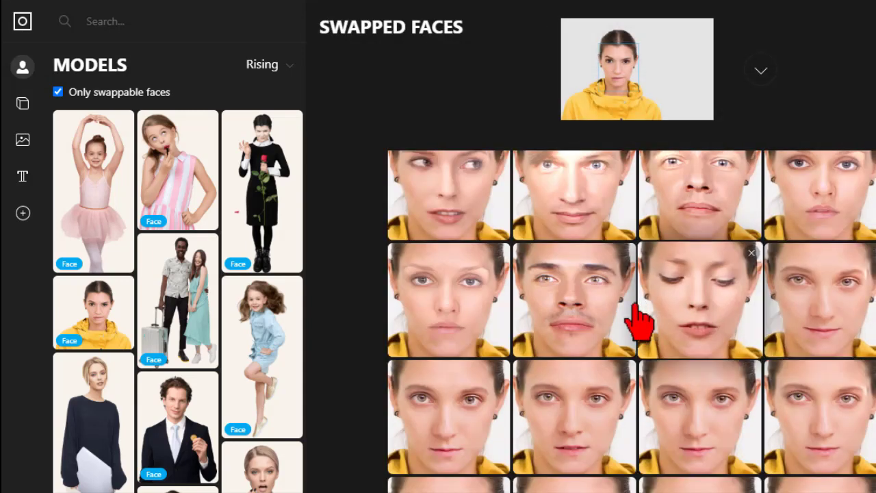
click(582, 301)
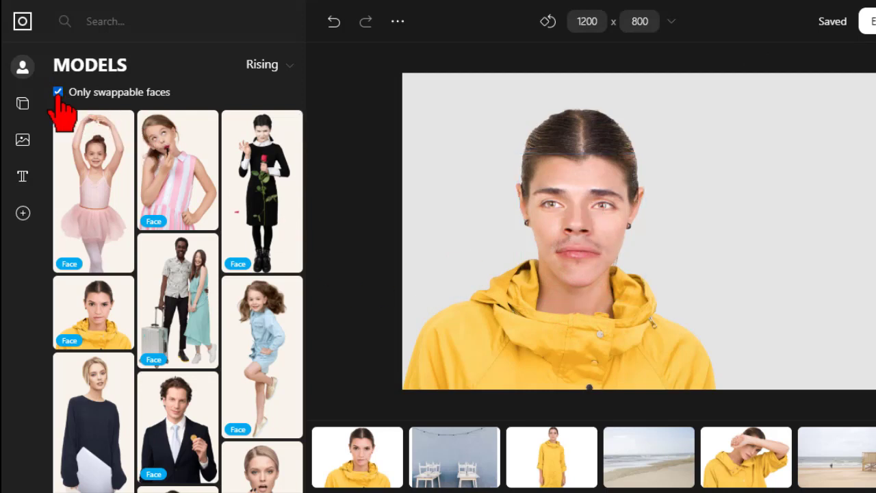
- Try the white room with a desk as the backdrop, and replace it with the light kitchen with a wooden countertop
click(23, 104)
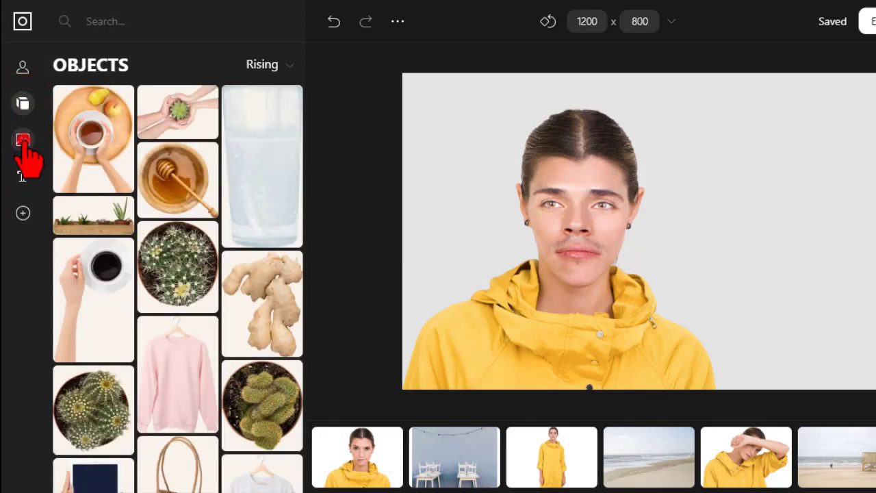
click(23, 140)
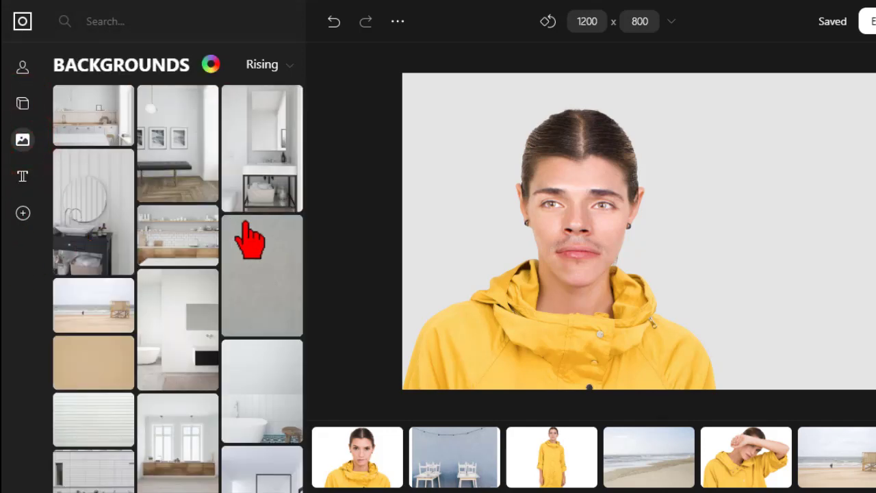
scroll(248, 243, down, 2)
scroll(248, 243, down, 5)
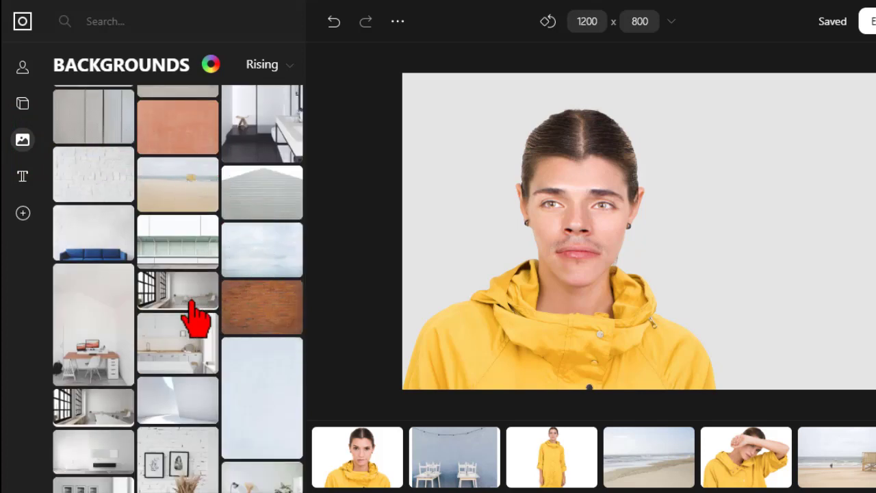
click(95, 319)
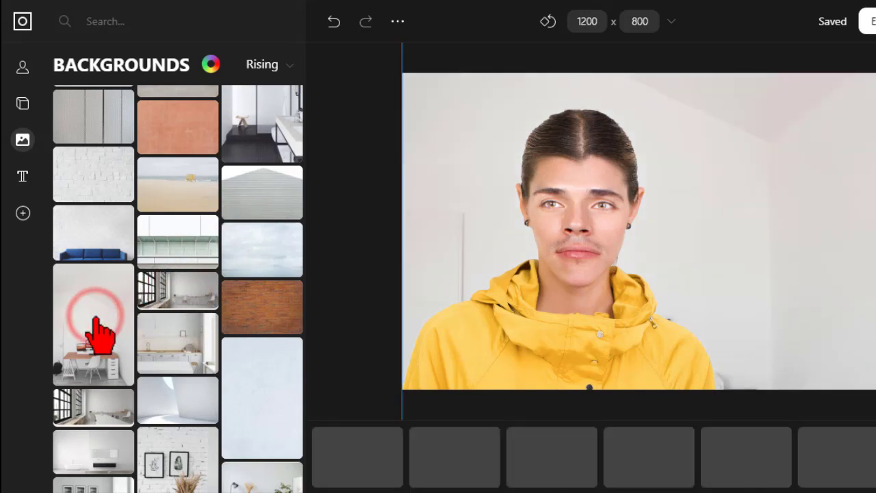
click(164, 351)
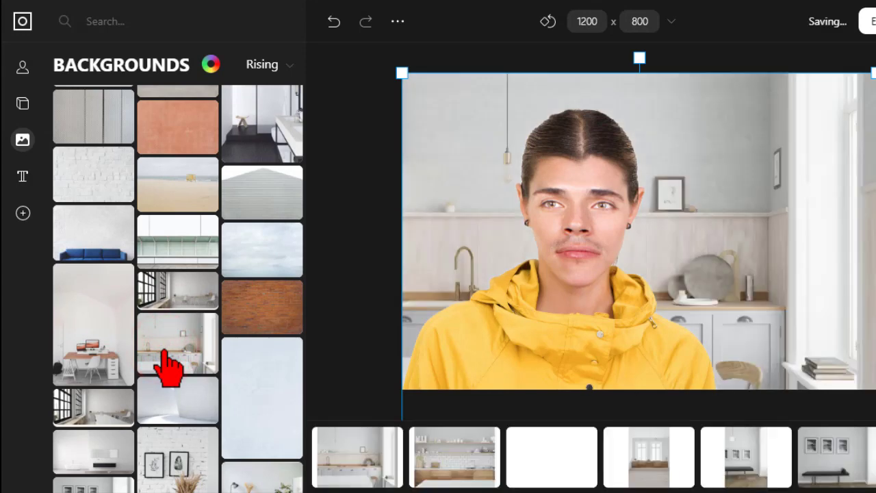
- Add the white paper coffee cup with the black lid and place it, scaled down, on the kitchen countertop beside the model
click(23, 104)
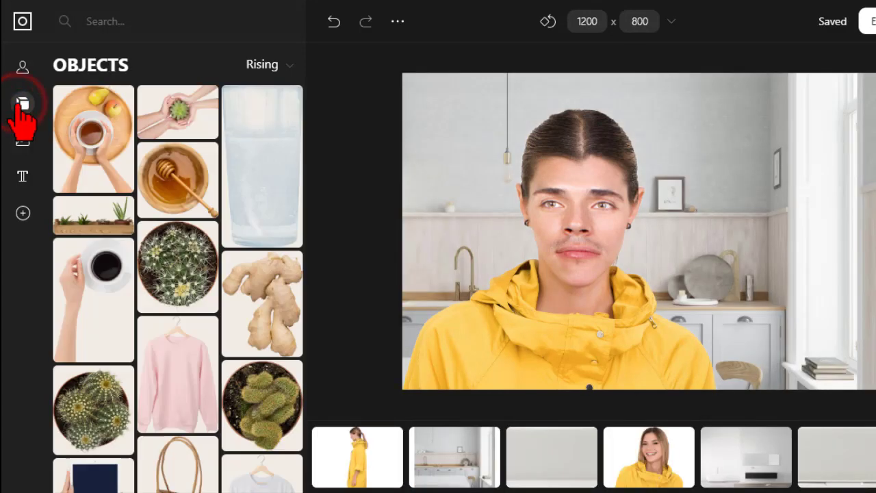
scroll(265, 299, down, 5)
click(260, 282)
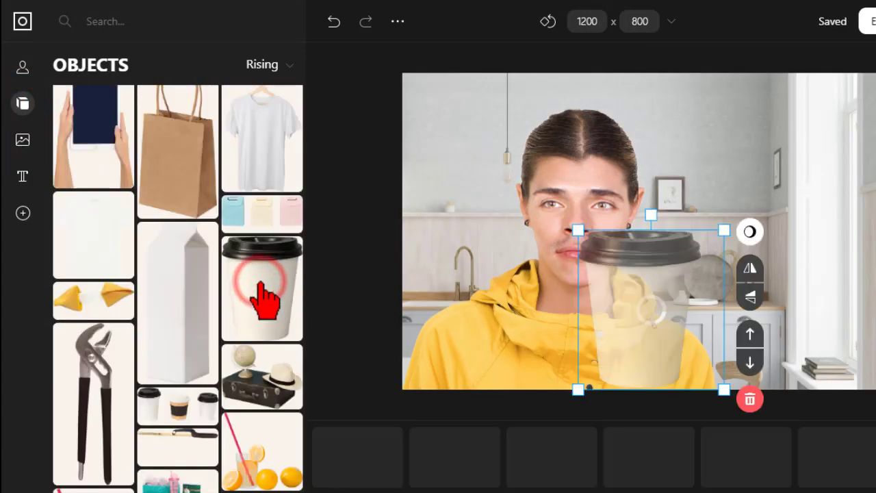
drag(577, 230, 723, 341)
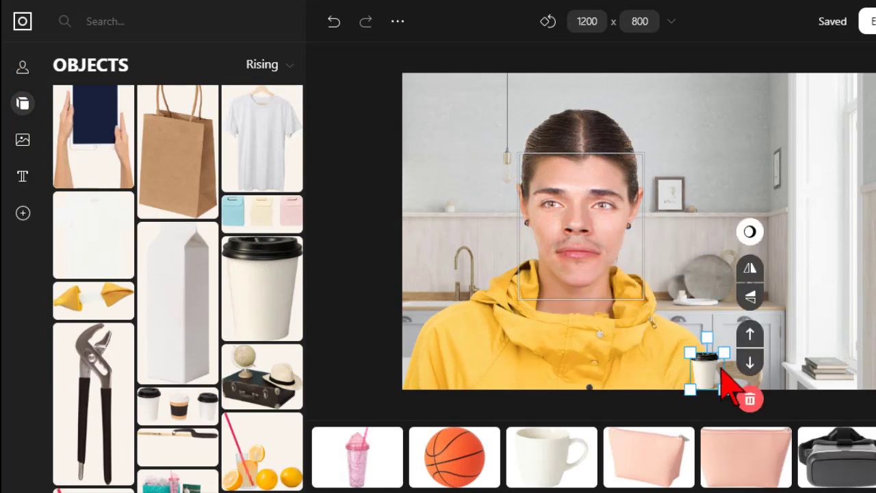
drag(705, 373, 732, 283)
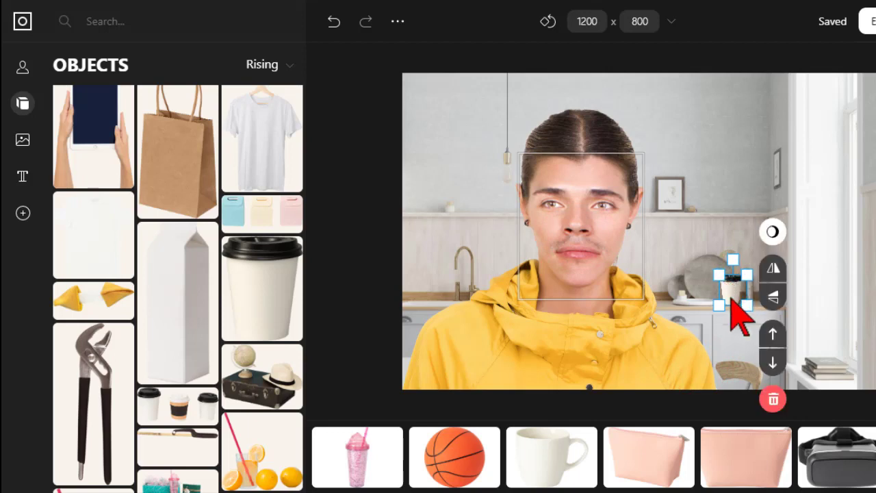
click(364, 227)
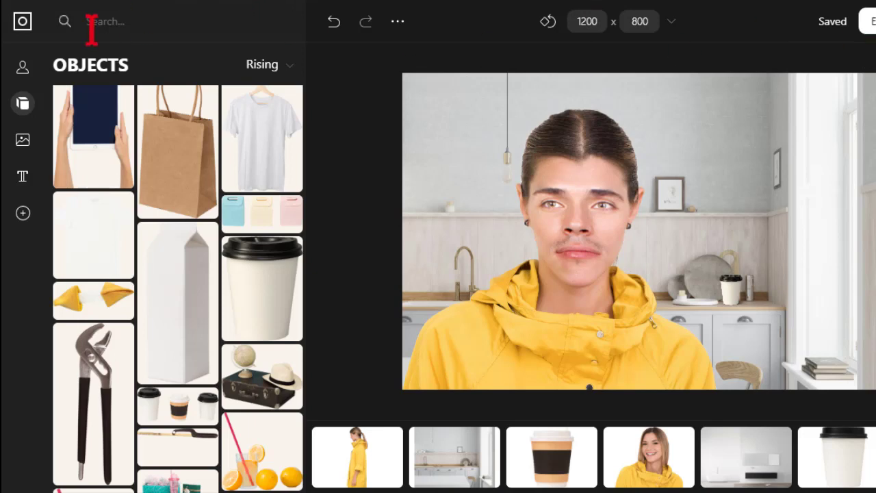
- Leave the photo editor for the Moose home page, browse the transparent PNG photos and open the backgrounds collection
click(23, 21)
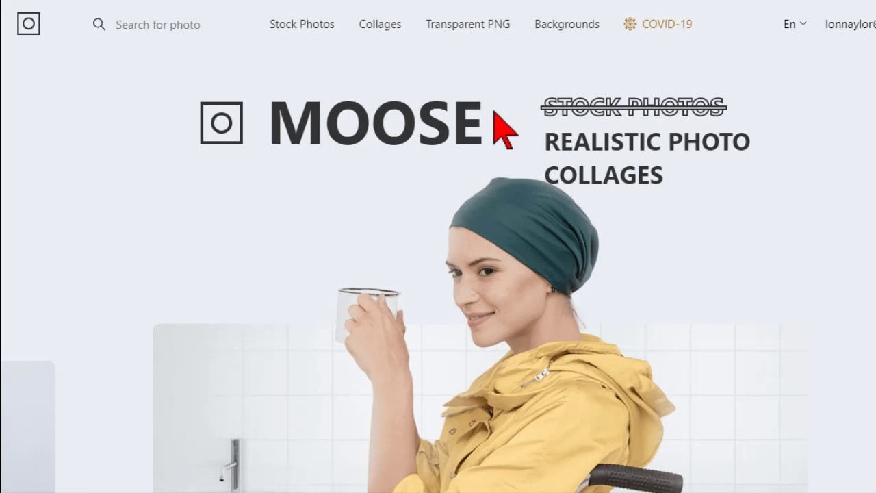
click(477, 27)
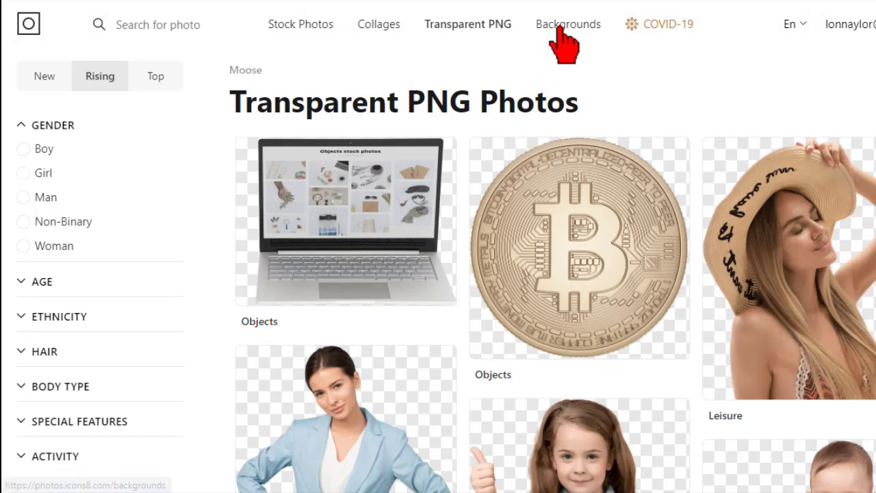
mouse_move(523, 211)
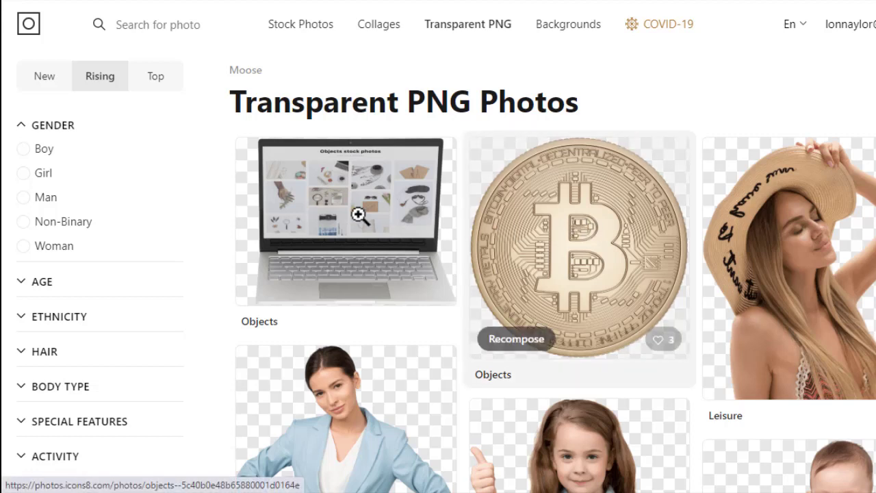
scroll(664, 78, down, 3)
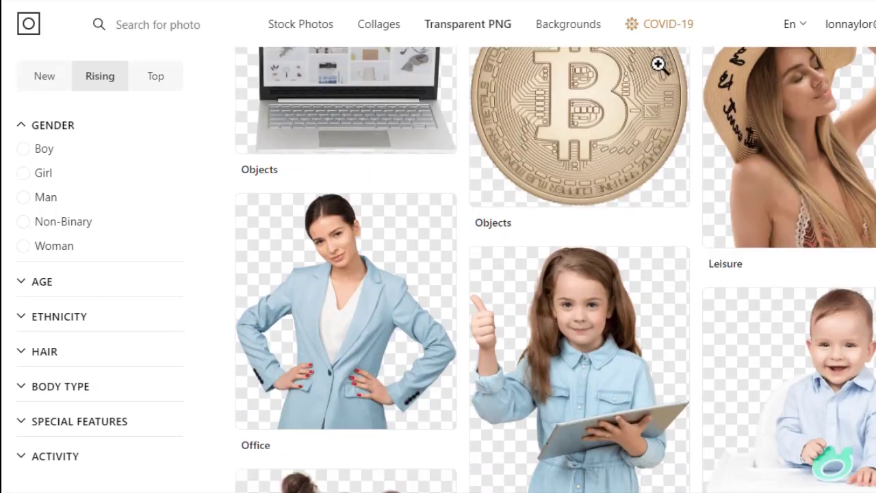
scroll(648, 250, up, 1)
scroll(648, 249, up, 2)
click(565, 24)
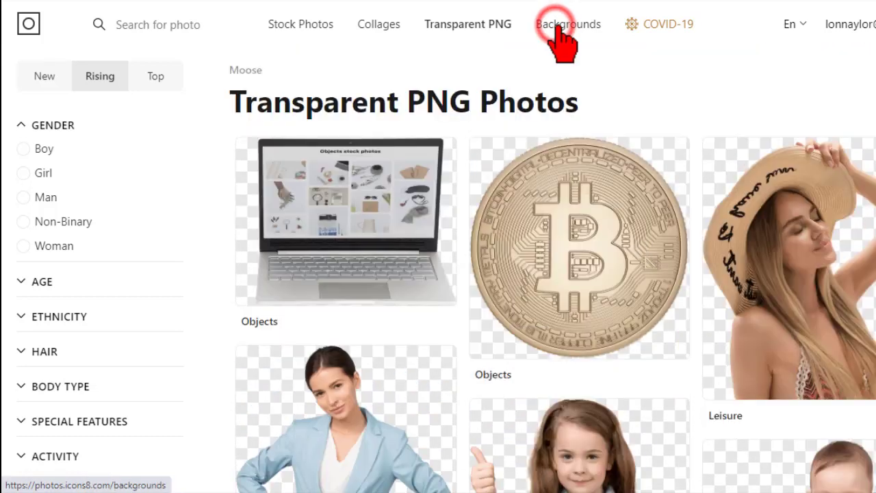
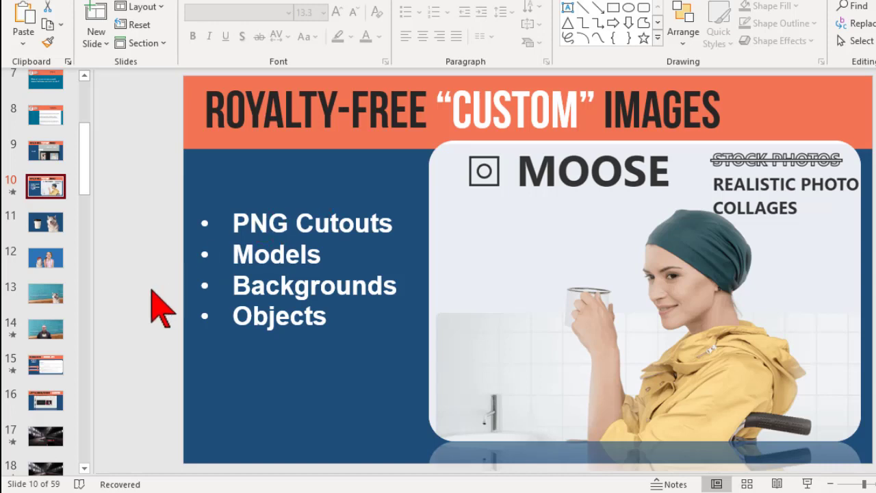
- In PowerPoint, review the cup and husky cutouts on slide 11, and select the husky in front of the brick wall on slide 13
click(44, 224)
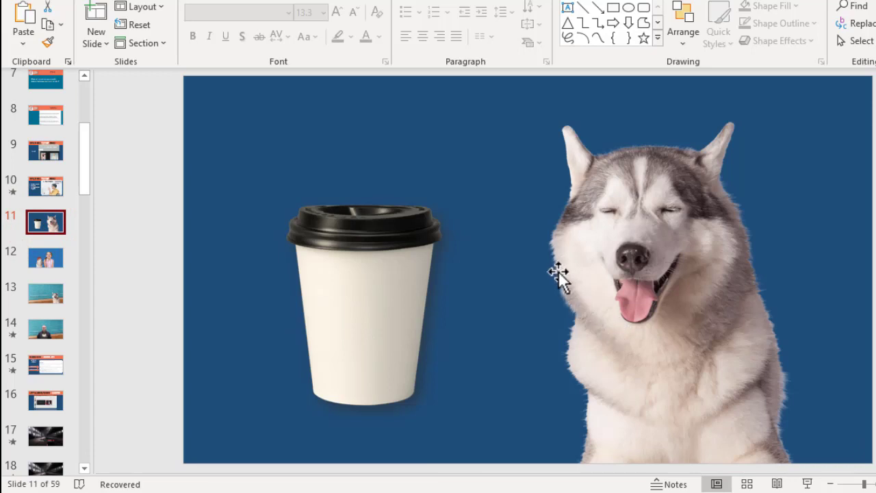
click(43, 292)
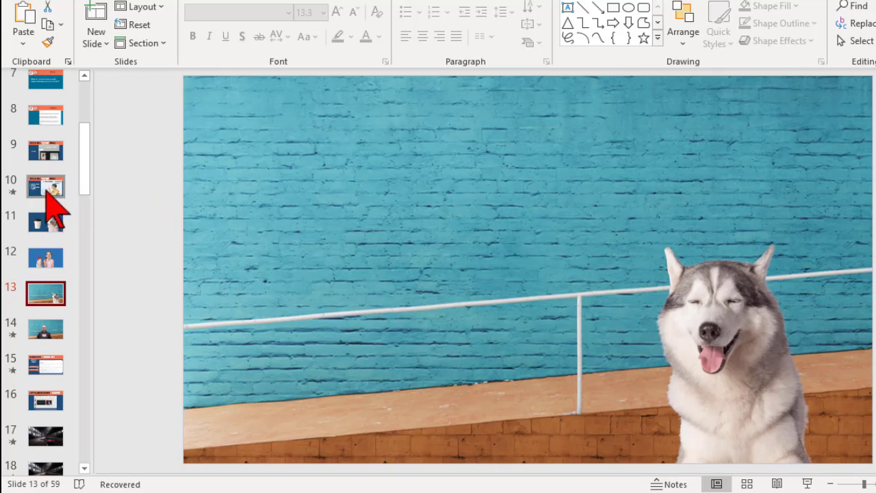
click(264, 192)
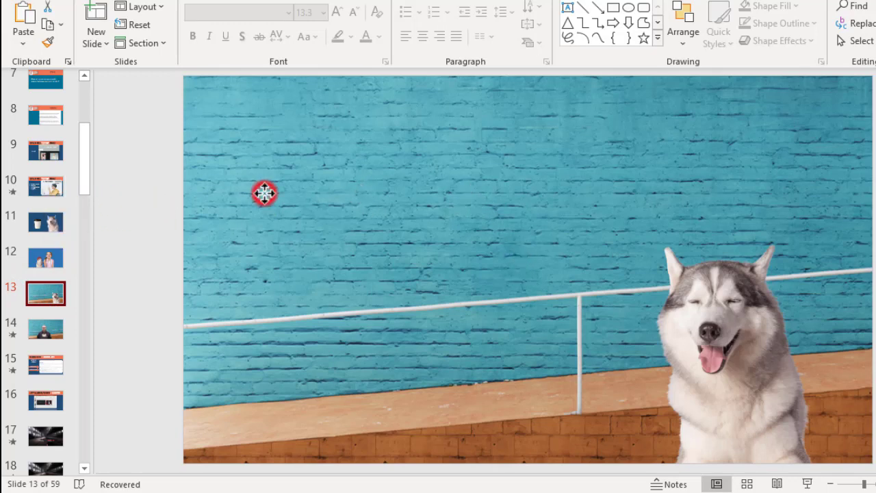
click(720, 316)
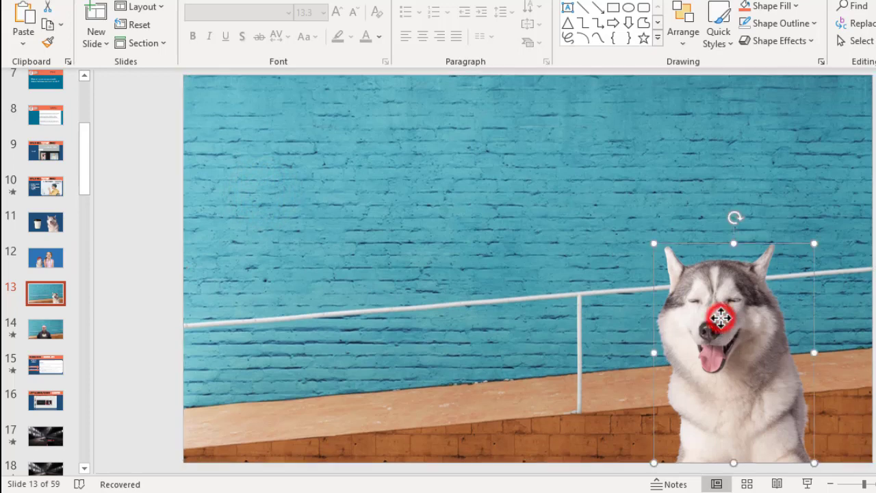
- Move the white beard cutout up onto the man's face on slide 14 and play its appearance in the slide show
click(61, 330)
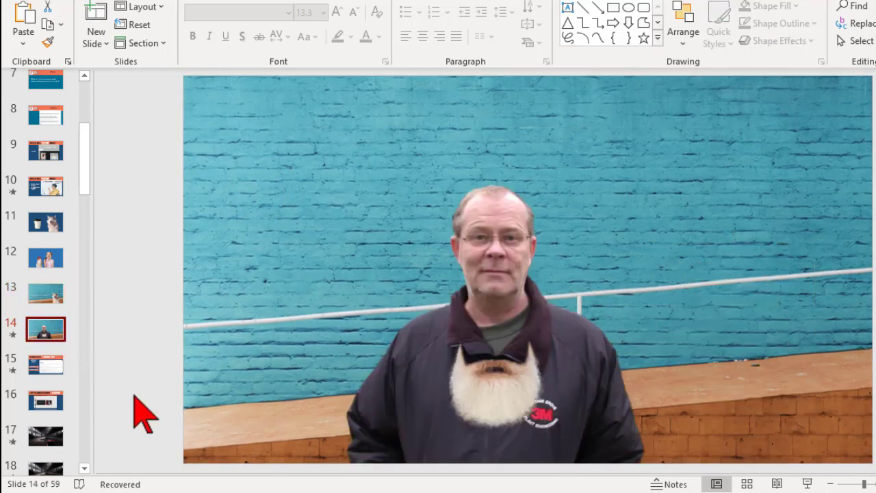
click(484, 230)
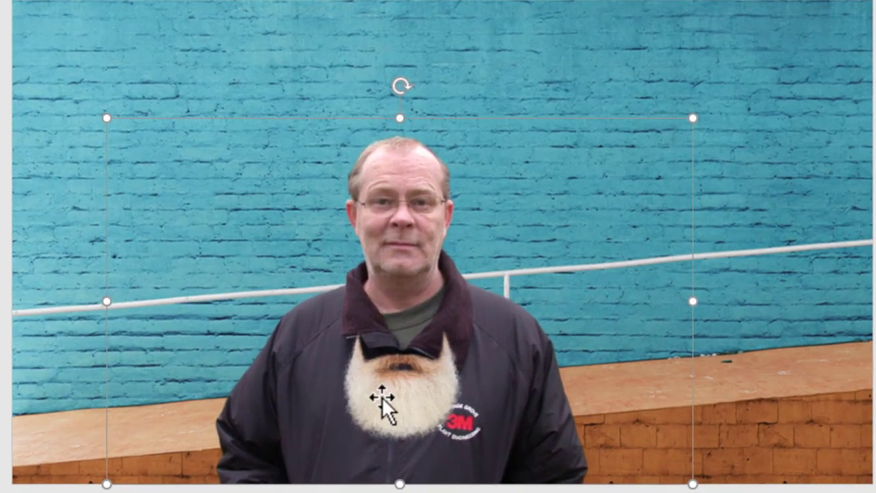
click(381, 397)
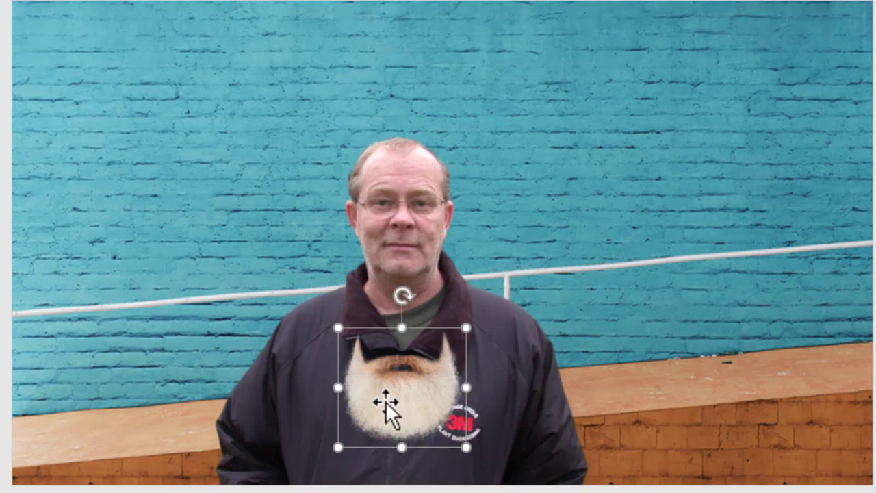
drag(396, 394, 399, 275)
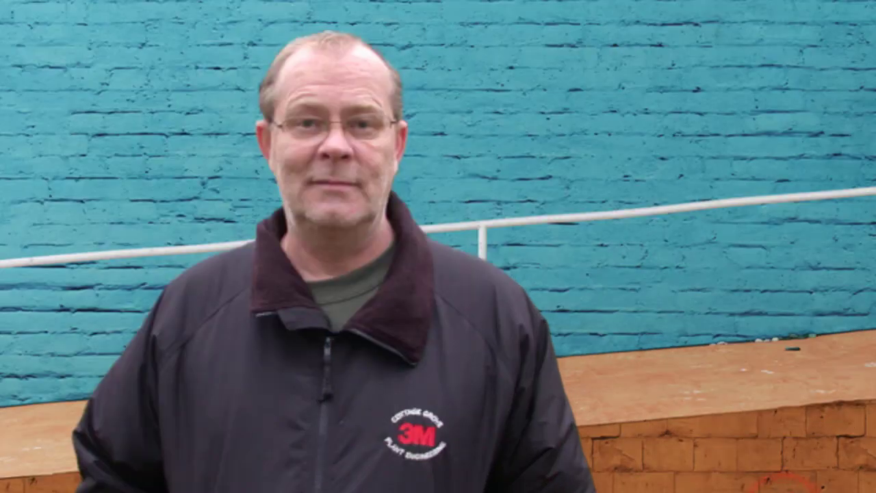
click(690, 395)
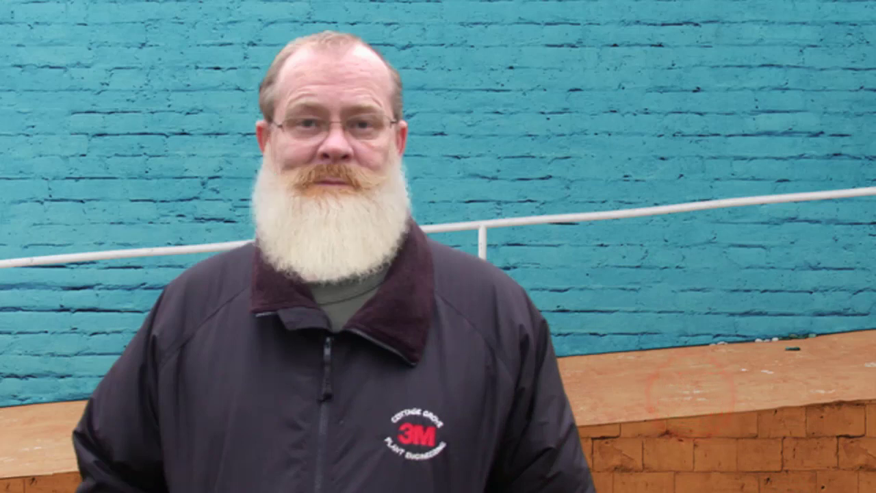